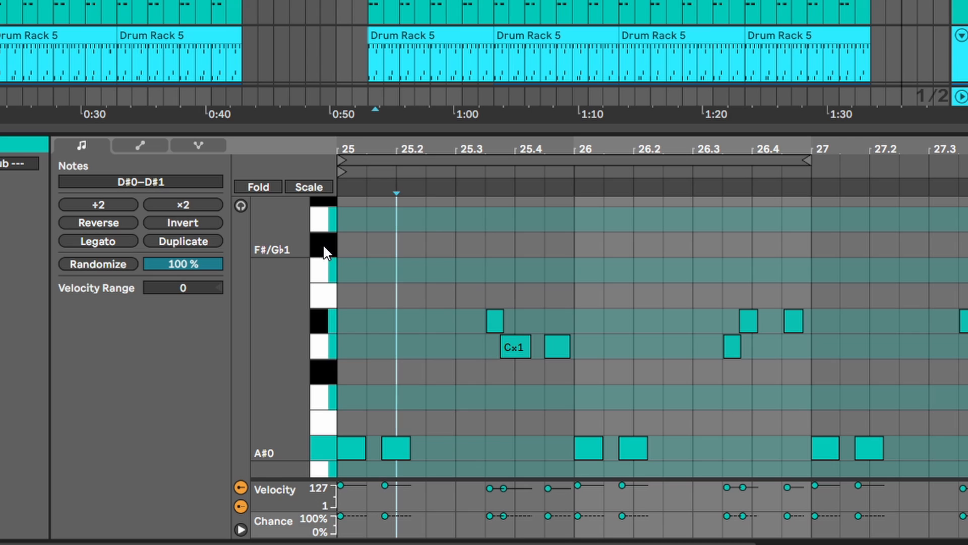
- Review the piano roll's note-name options (Root Note, Sharps and Flats), then dismiss the menu unchanged
right_click(323, 246)
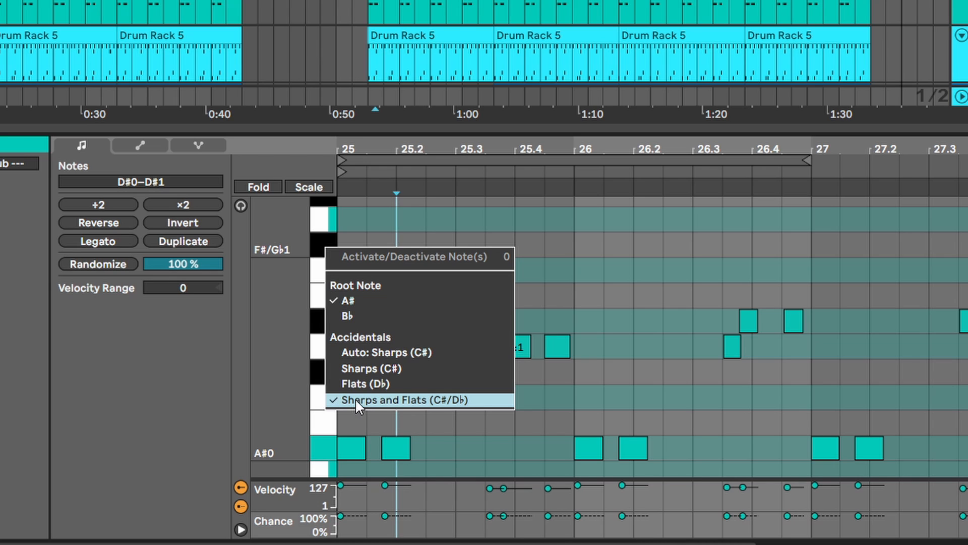
left_click(286, 320)
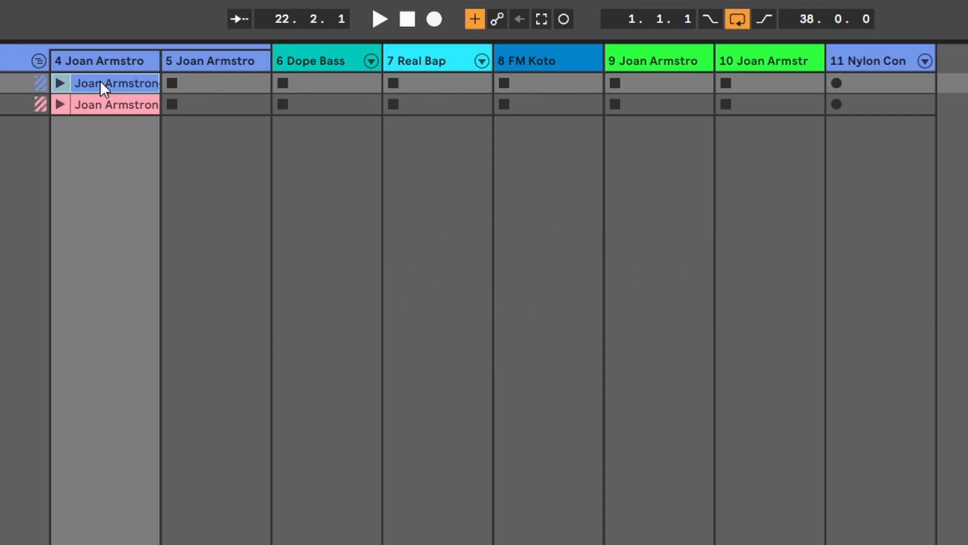
- Join both track 4 clips into a follow action chain and launch the first clip
left_click(109, 101)
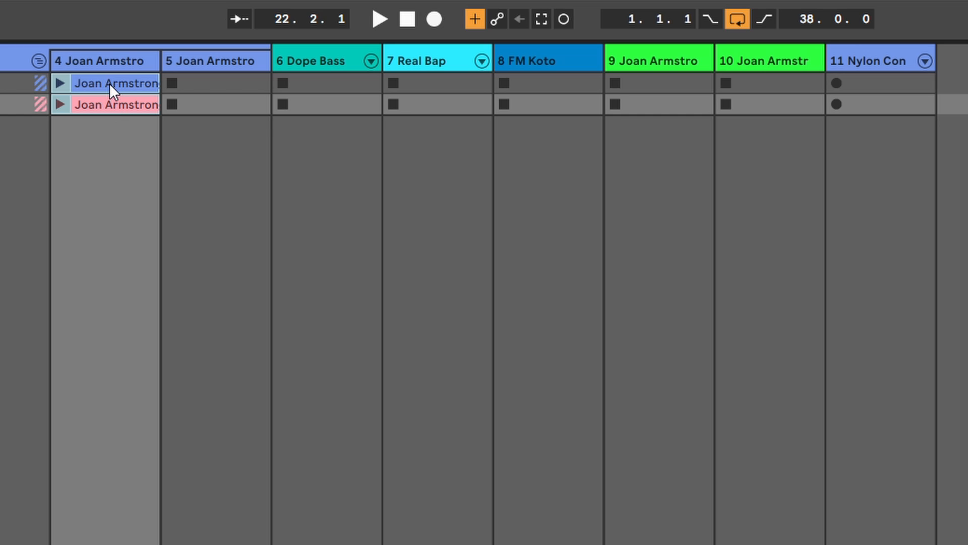
right_click(110, 83)
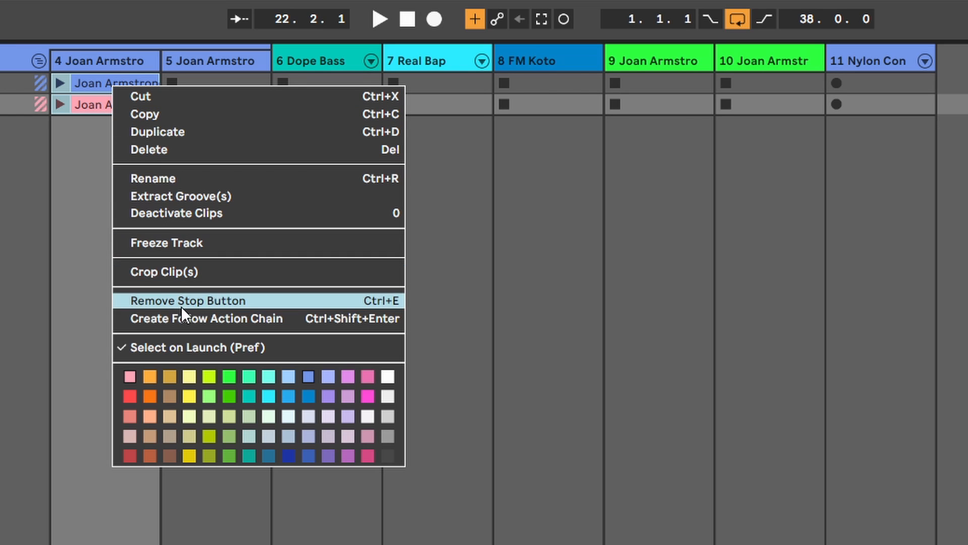
left_click(235, 318)
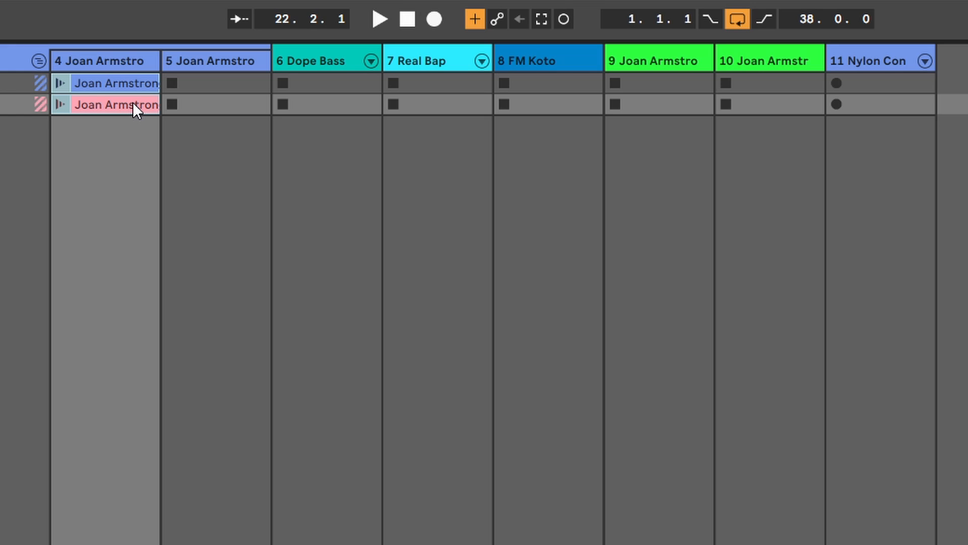
left_click(59, 82)
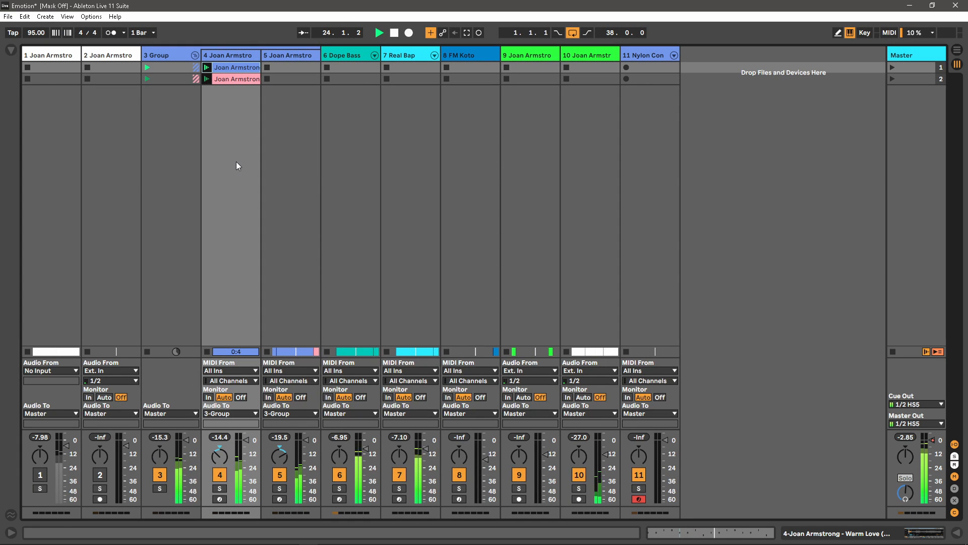
- Inspect both Warm Love clips' notes in an enlarged clip editor, then stop all clips and playback
double_click(236, 67)
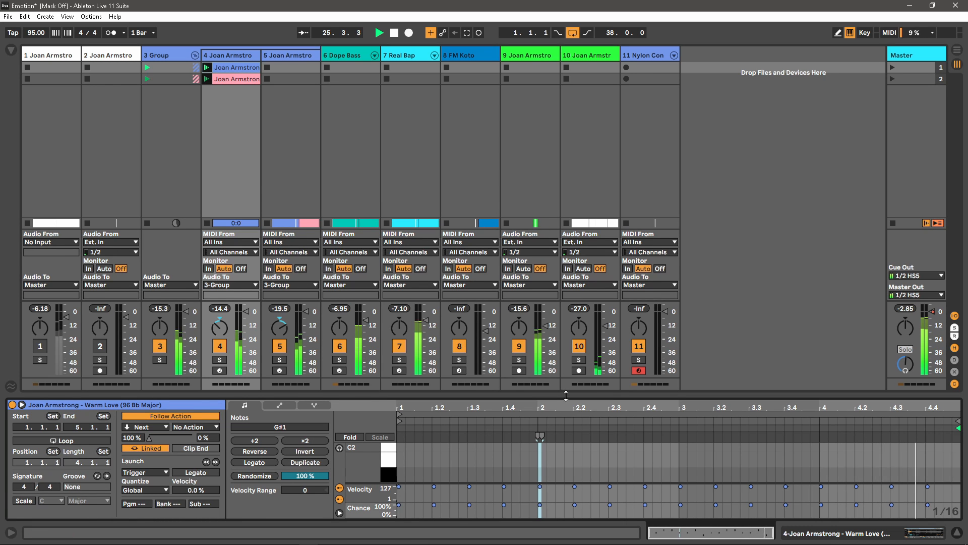
left_click_drag(566, 395, 566, 353)
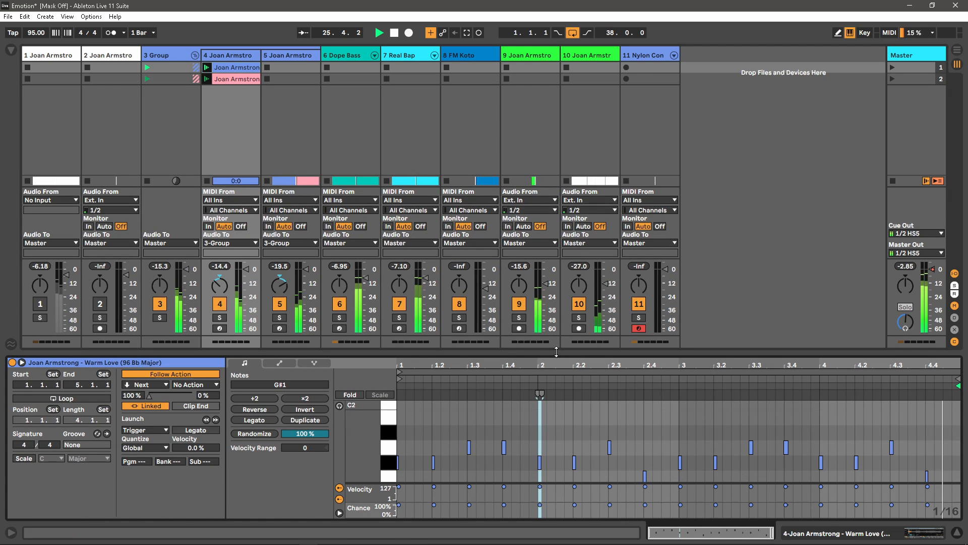
left_click(233, 78)
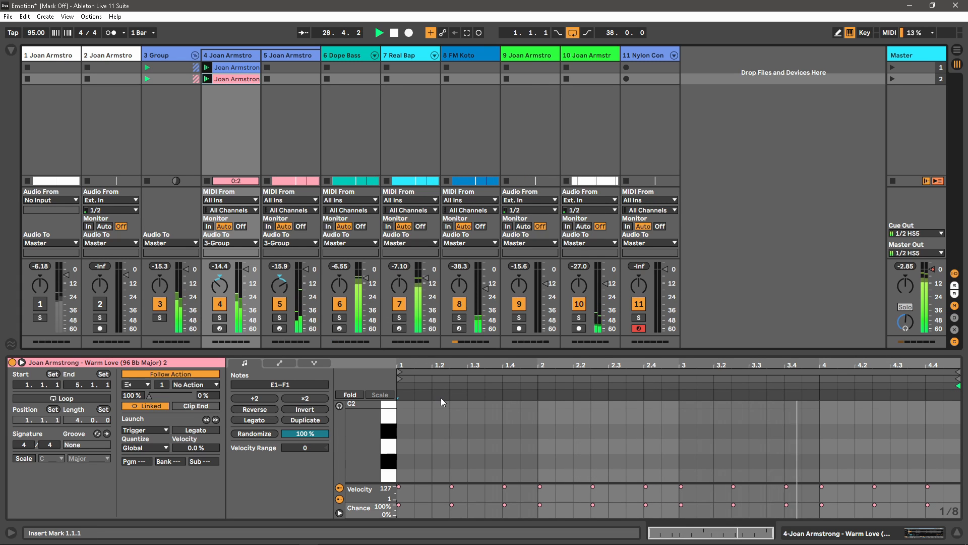
scroll(481, 438, "down", 3)
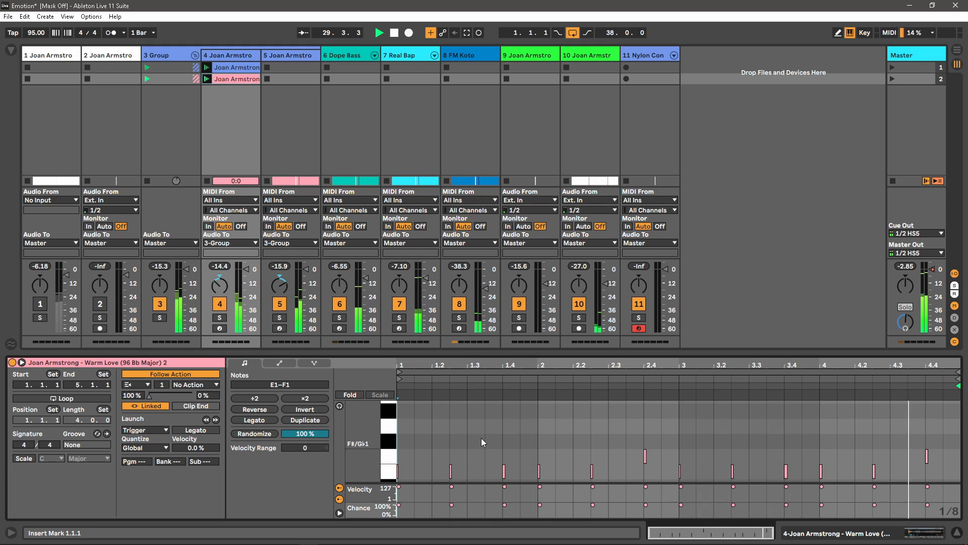
left_click(238, 68)
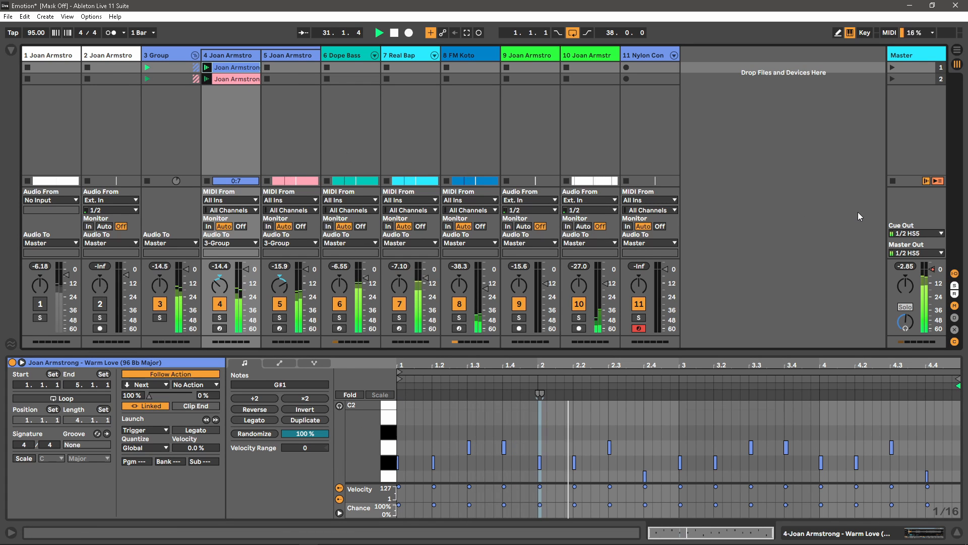
left_click(893, 181)
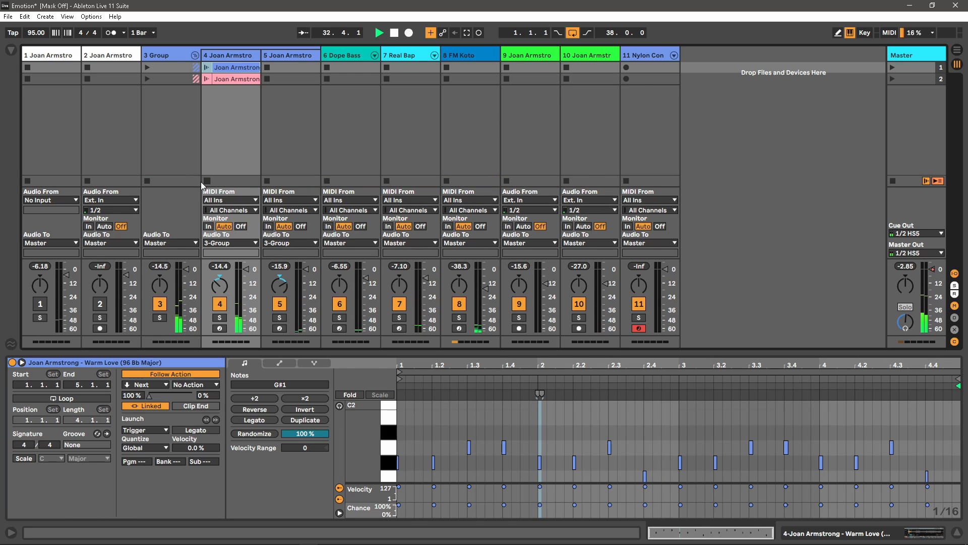
key("space")
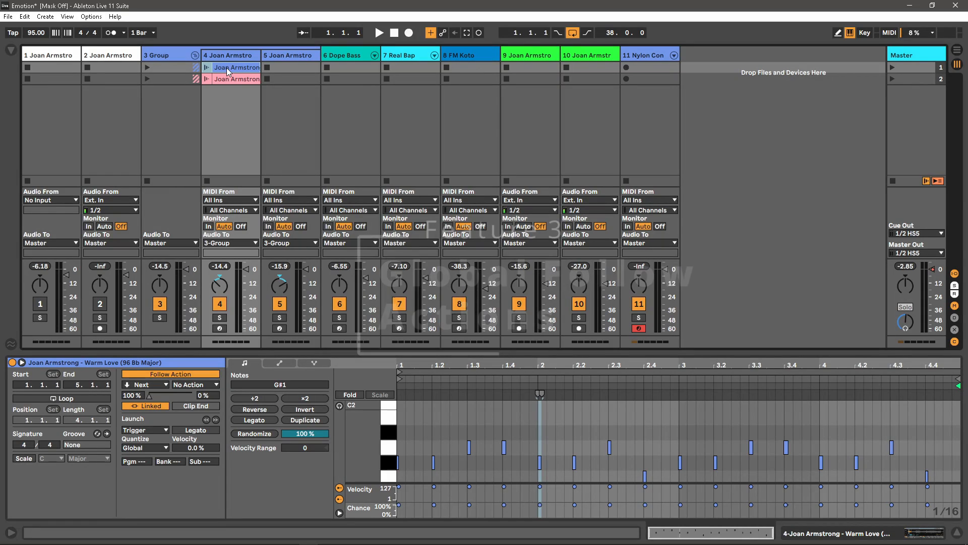
- Play the first clip with global follow actions off, re-enable them, relaunch, then stop all clips
left_click(927, 181)
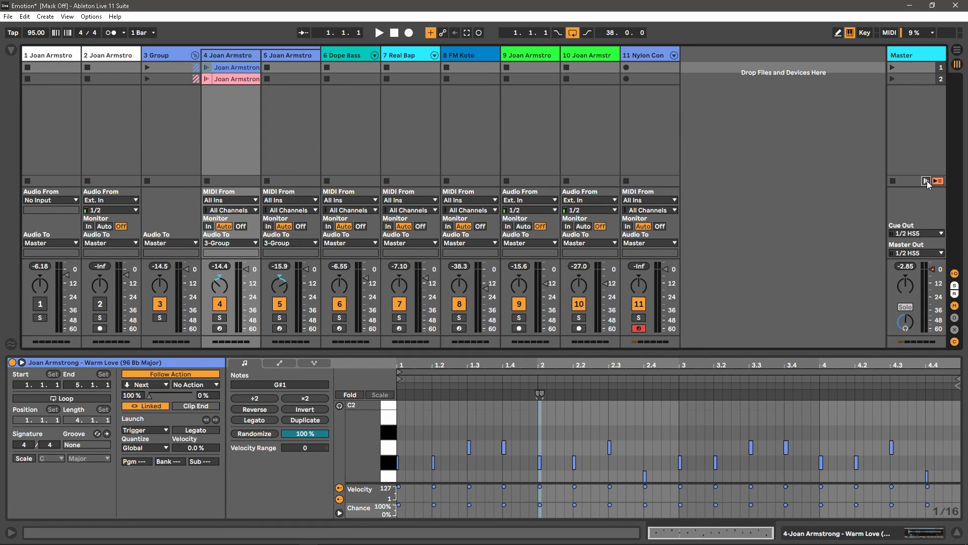
left_click(206, 68)
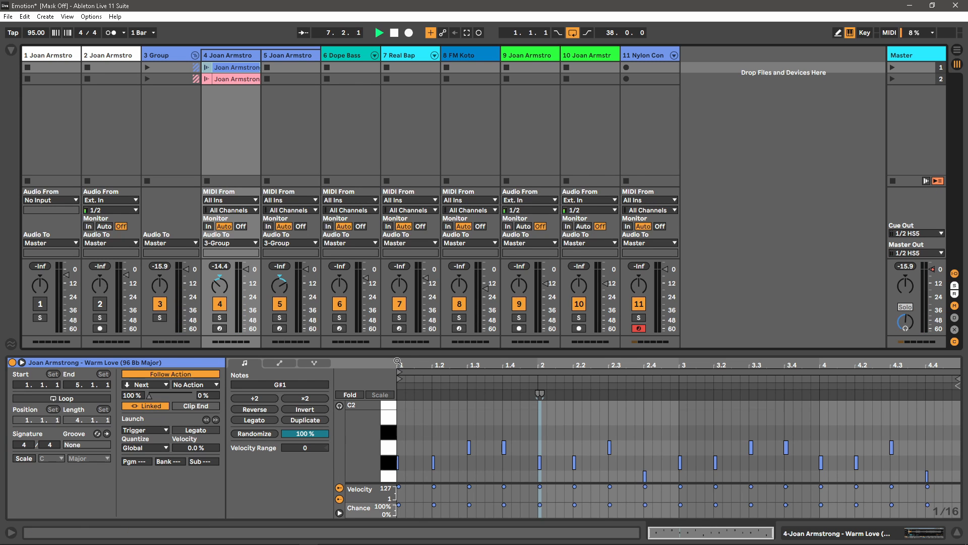
mouse_move(430, 354)
left_mouse_down()
mouse_move(428, 297)
mouse_move(428, 351)
left_mouse_up()
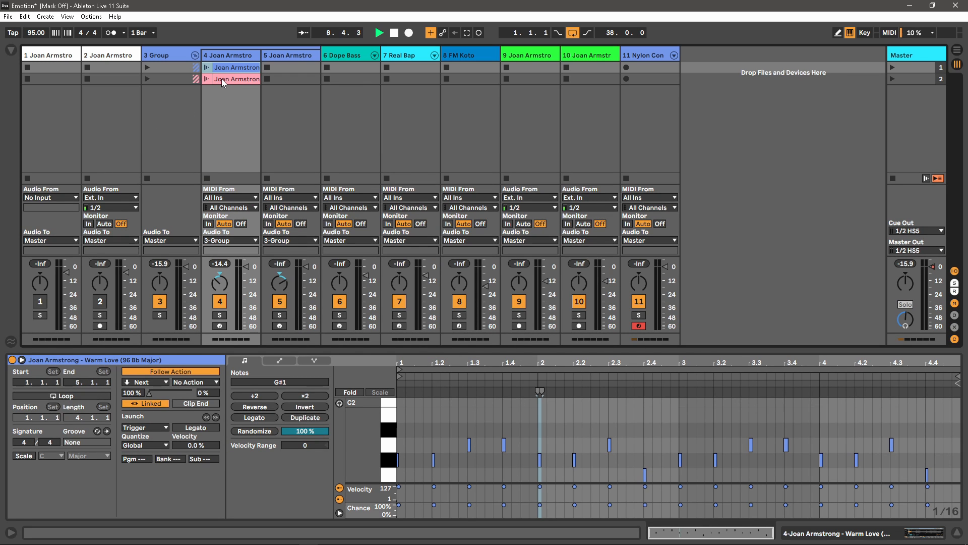
left_click(925, 178)
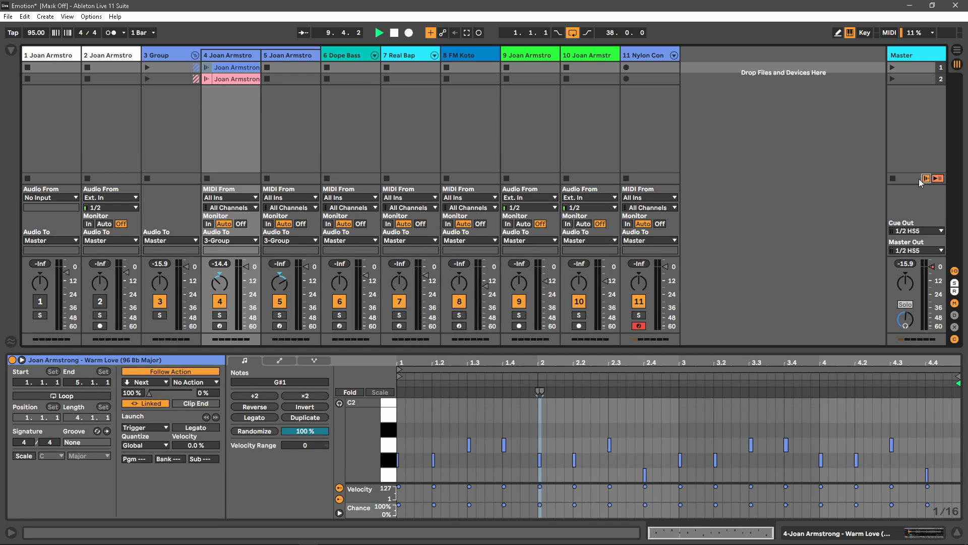
left_click(207, 67)
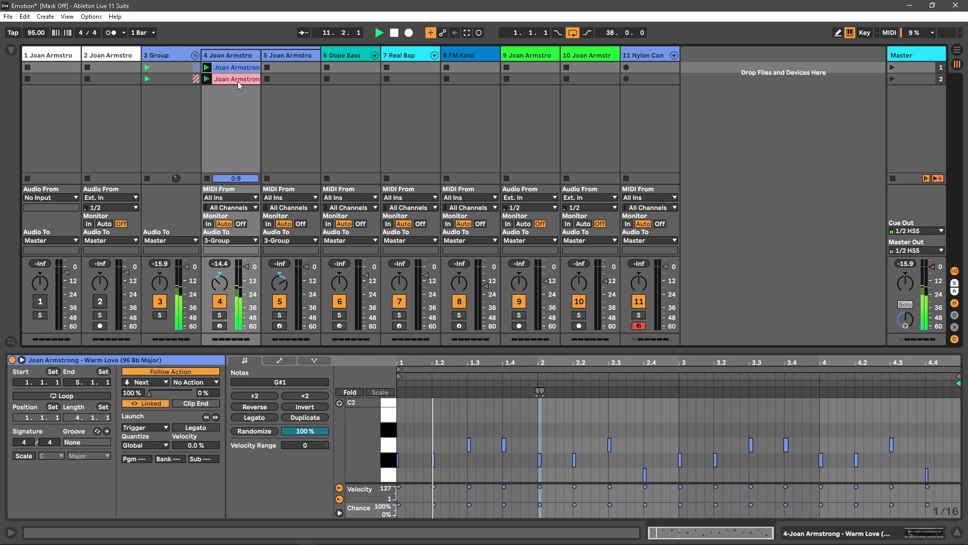
left_click(894, 178)
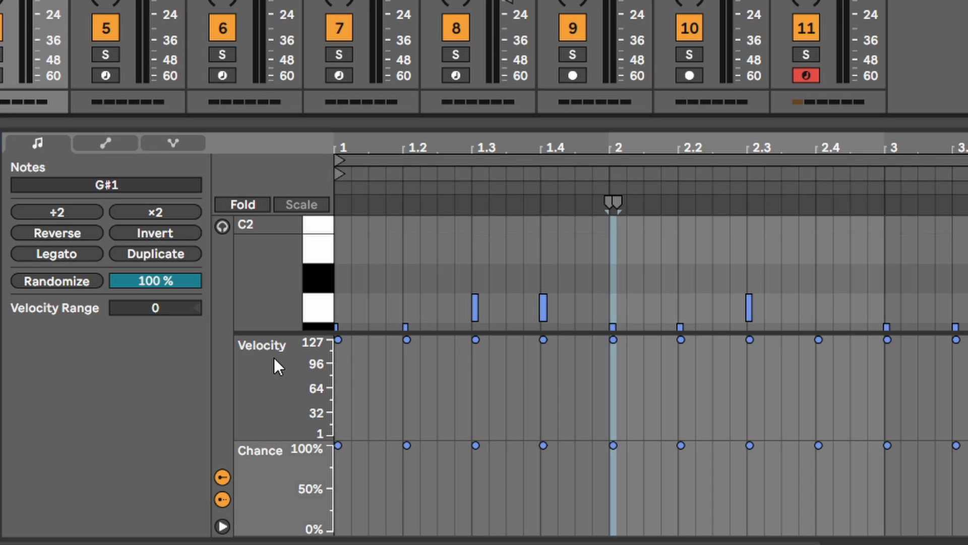
- Give the note at 1.2 a Velocity Range of -33 below its 127 velocity
left_click(408, 340)
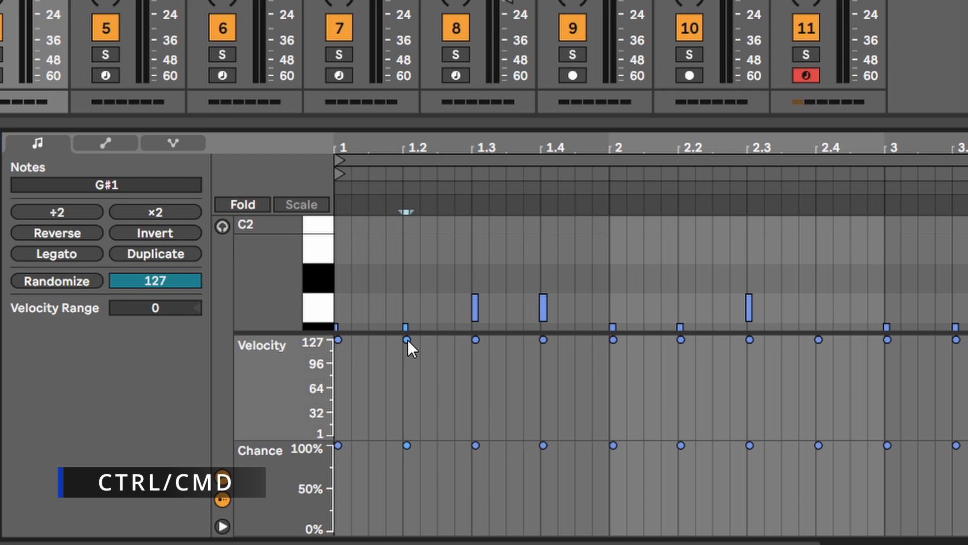
left_click_drag(408, 339, 408, 362)
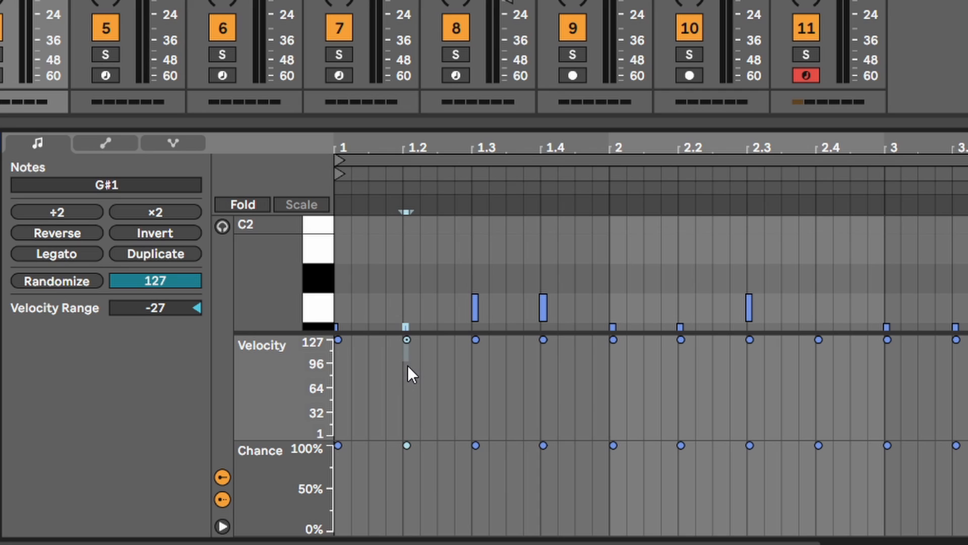
scroll(415, 316, "down", 2)
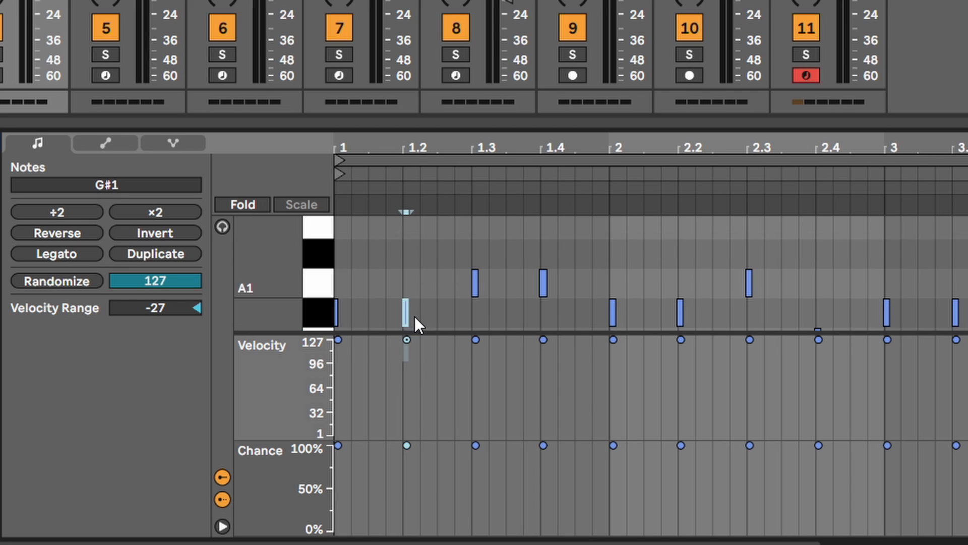
scroll(415, 316, "down", 1)
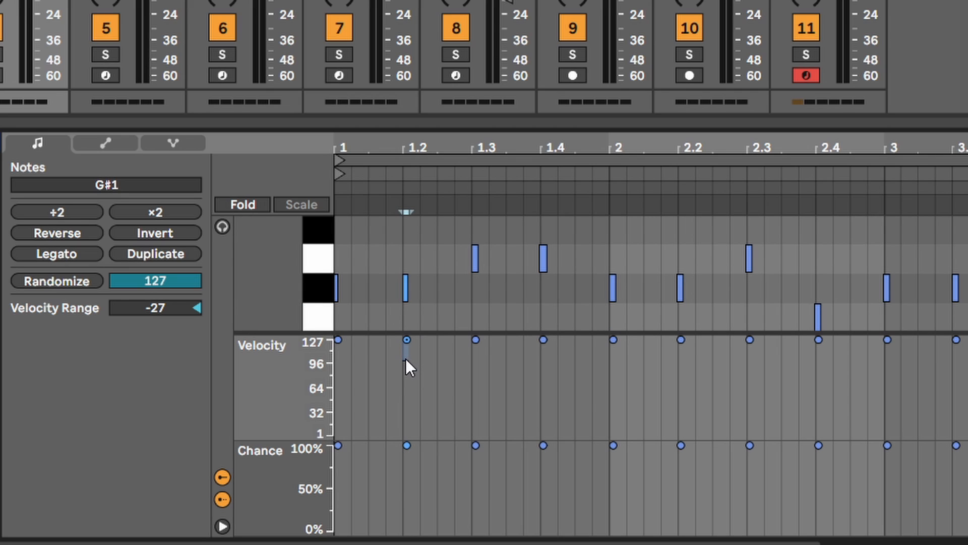
left_click_drag(405, 360, 405, 369)
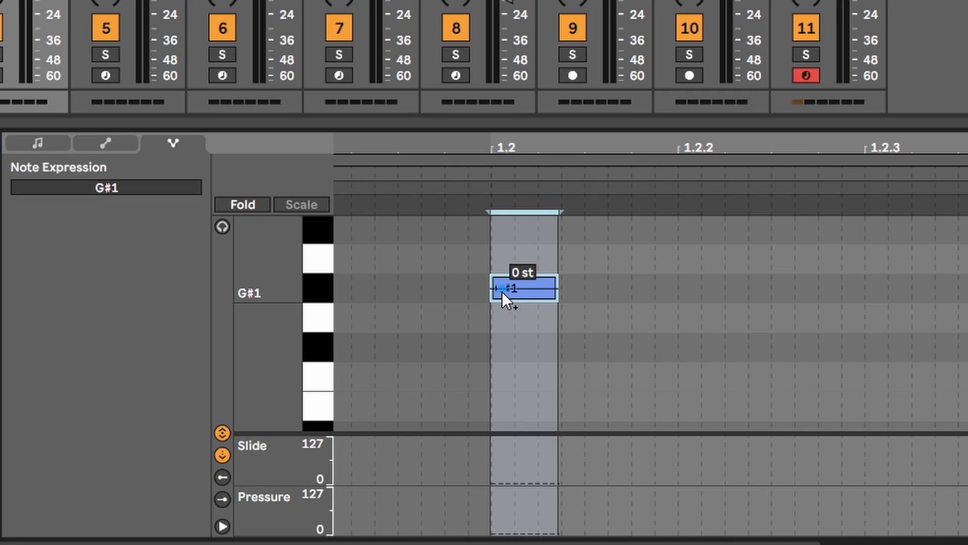
- Bend the G#1 note at 1.2 up by +1 semitone and raise its Slide envelope to 60
left_click(496, 290)
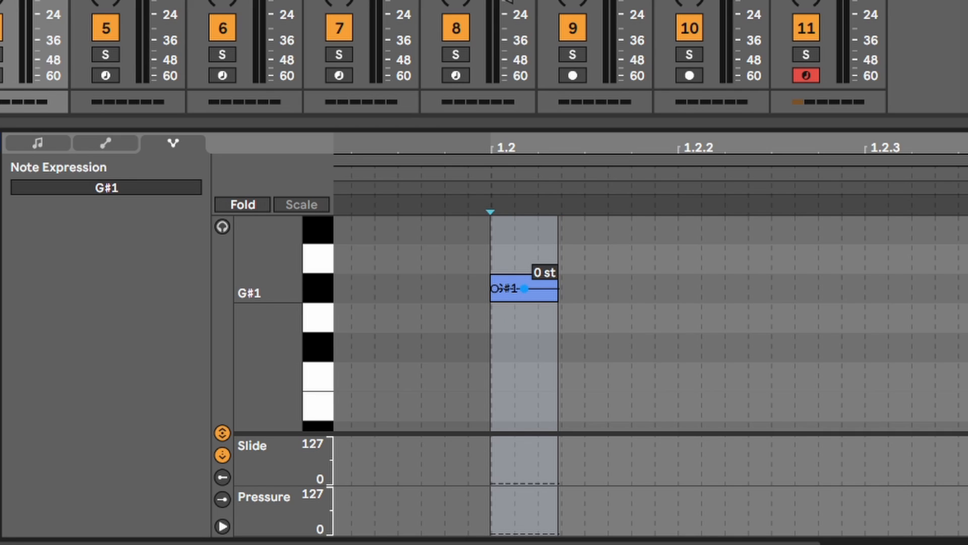
left_click_drag(524, 290, 538, 230)
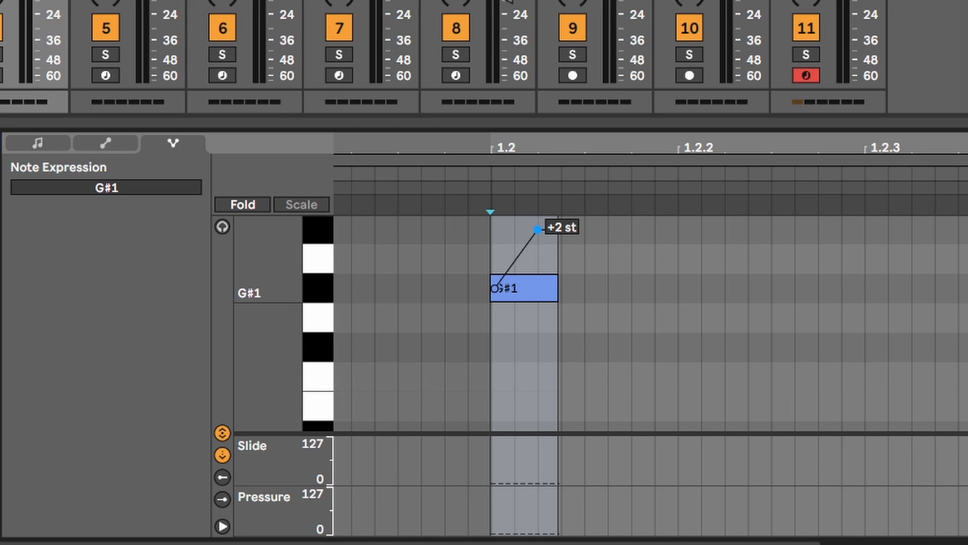
left_click_drag(538, 229, 539, 259)
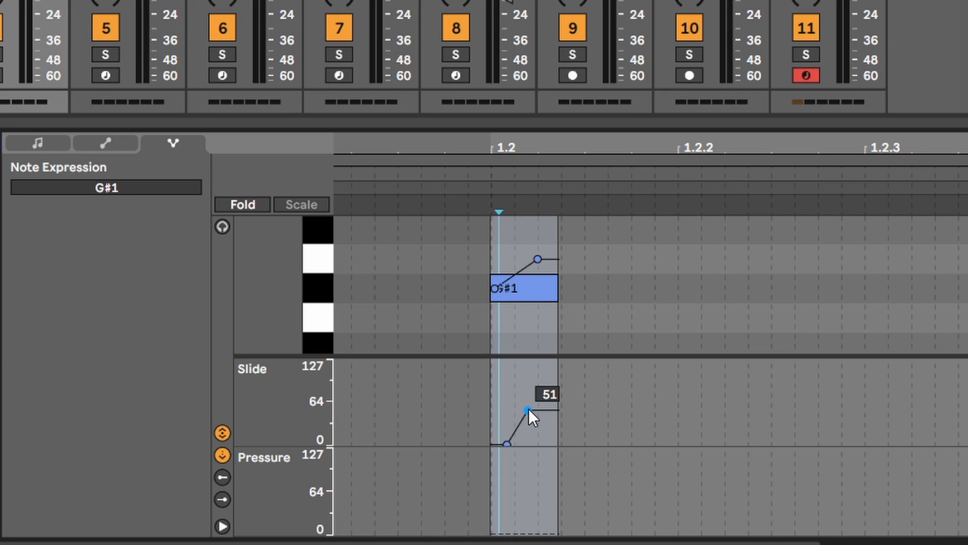
mouse_move(528, 408)
left_mouse_down()
mouse_move(505, 406)
mouse_move(557, 397)
mouse_move(528, 405)
mouse_move(504, 396)
mouse_move(557, 400)
mouse_move(538, 398)
left_mouse_up()
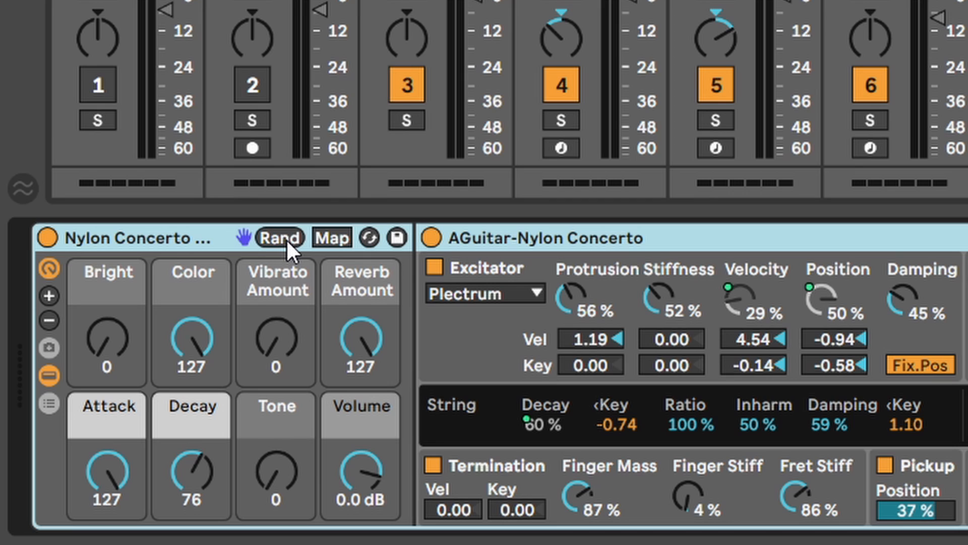
- Show the Nylon Concerto rack's Macro Variations and randomize its eight macros four times
left_click(49, 347)
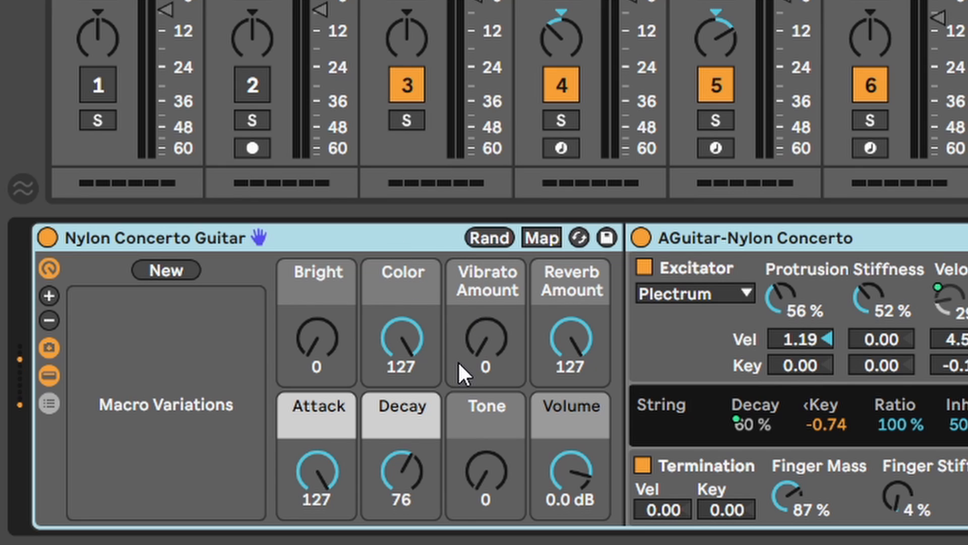
left_click(491, 238)
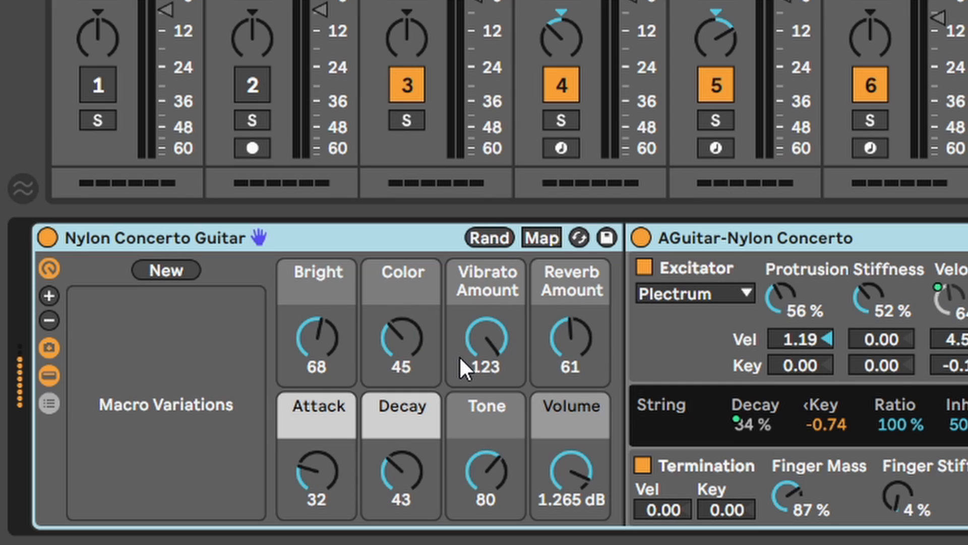
left_click(492, 238)
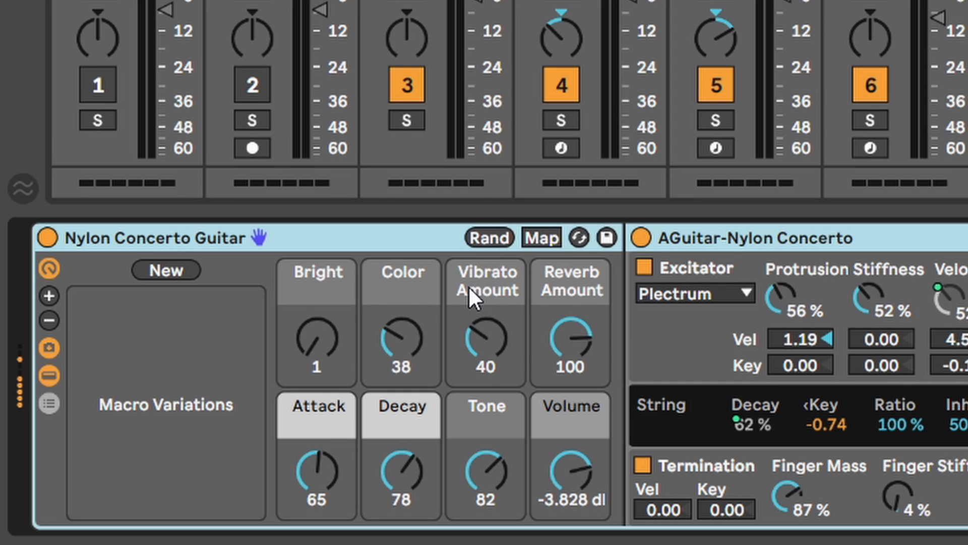
left_click(490, 237)
left_click(490, 237)
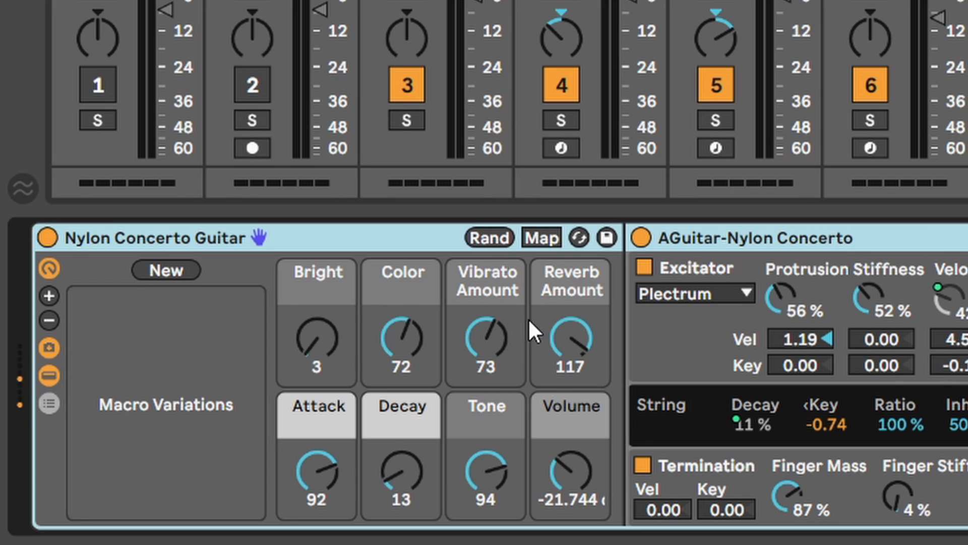
- Reset the Volume macro to 0.0 dB and exclude it from macro randomization
double_click(559, 473)
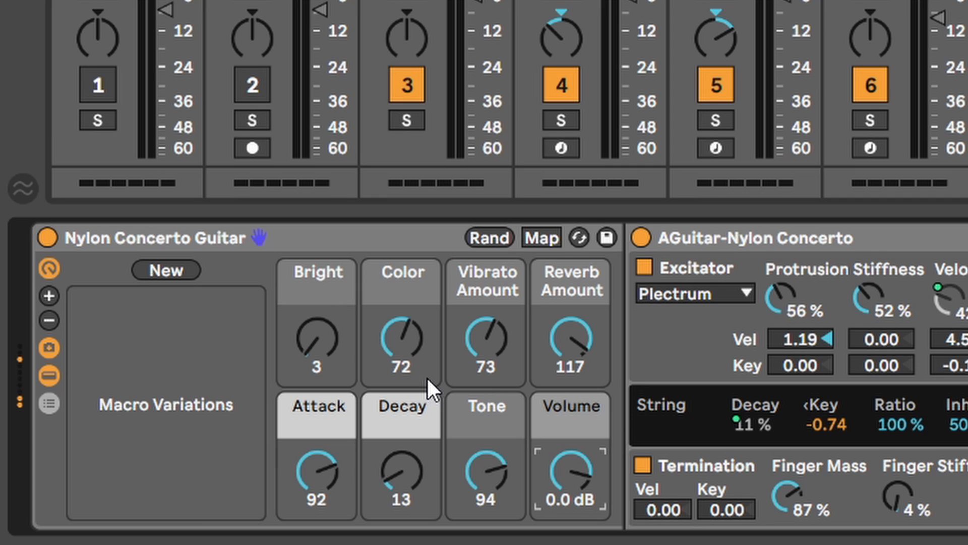
right_click(568, 469)
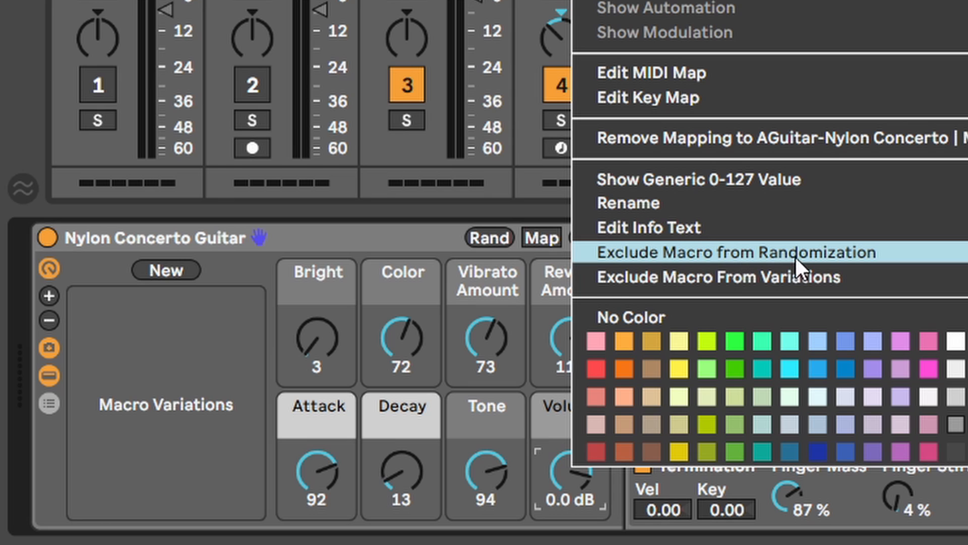
left_click(826, 252)
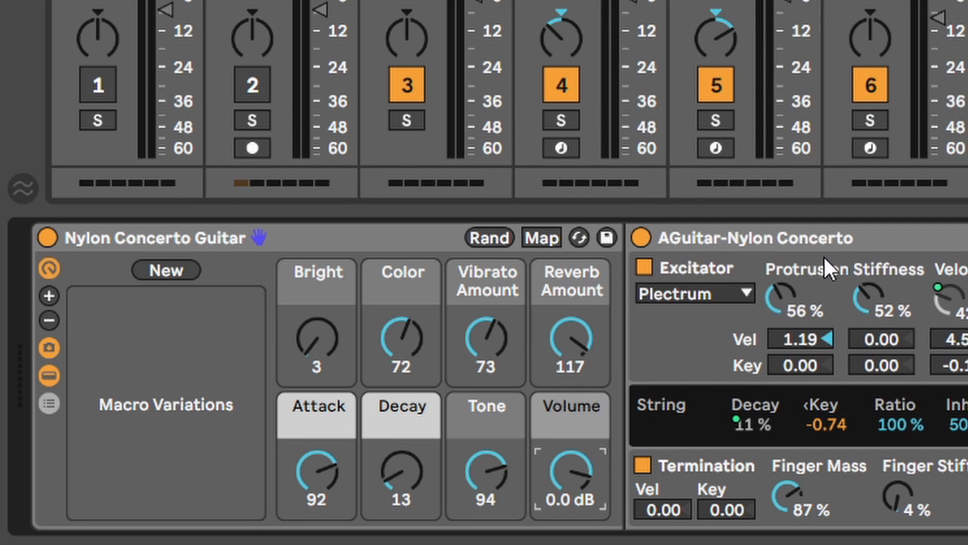
- Randomize the remaining macros four more times, leaving Volume at 0.0 dB
left_click(488, 235)
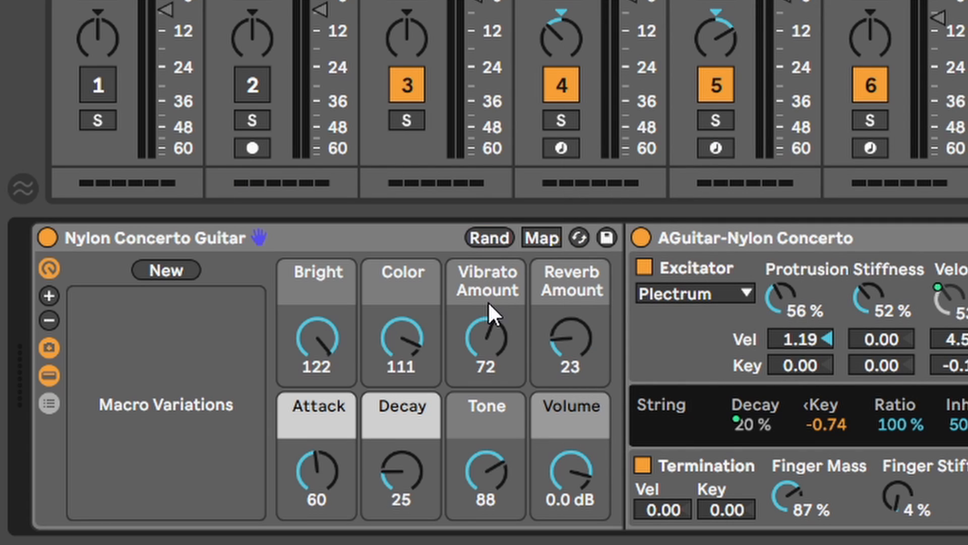
left_click(493, 238)
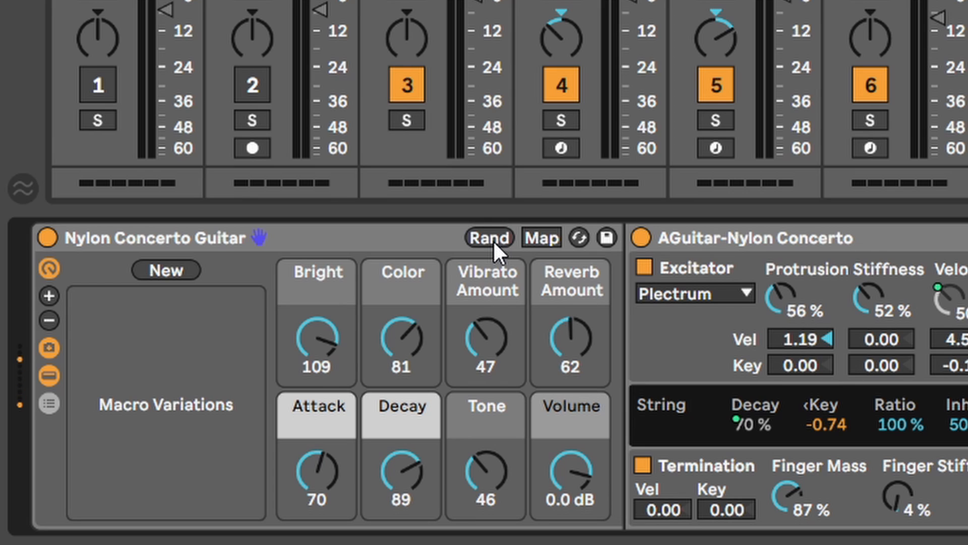
left_click(493, 239)
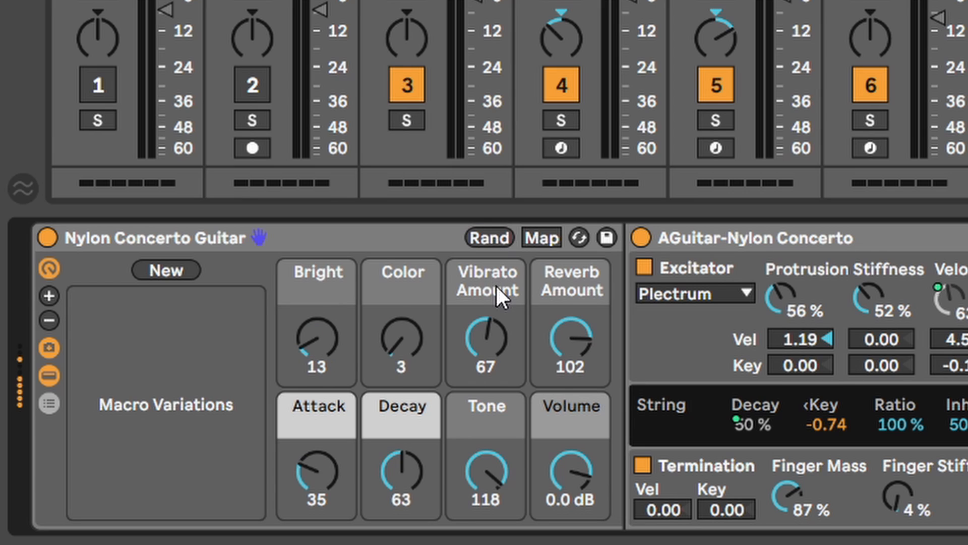
left_click(488, 240)
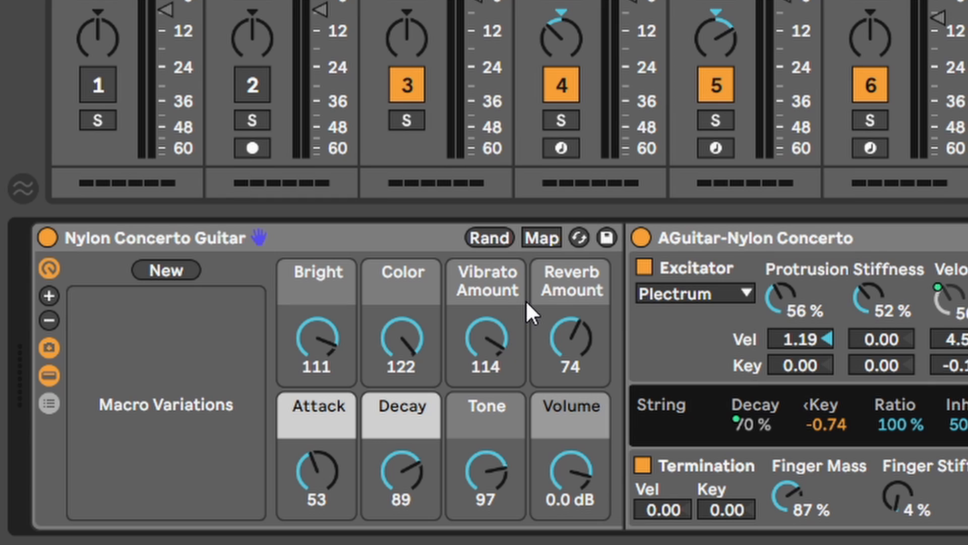
- Exclude the Volume macro from variations at -8.487 dB and store Variation 1
right_click(569, 466)
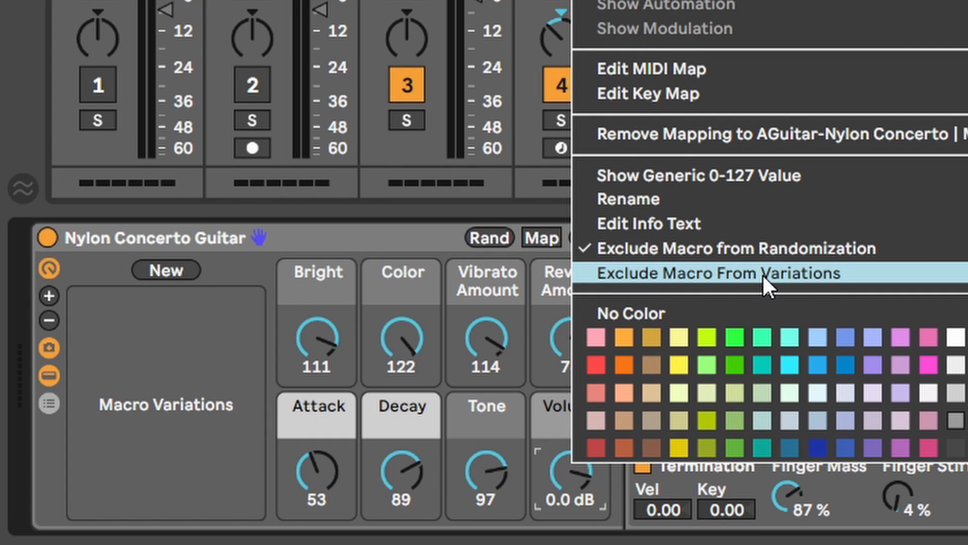
left_click(629, 275)
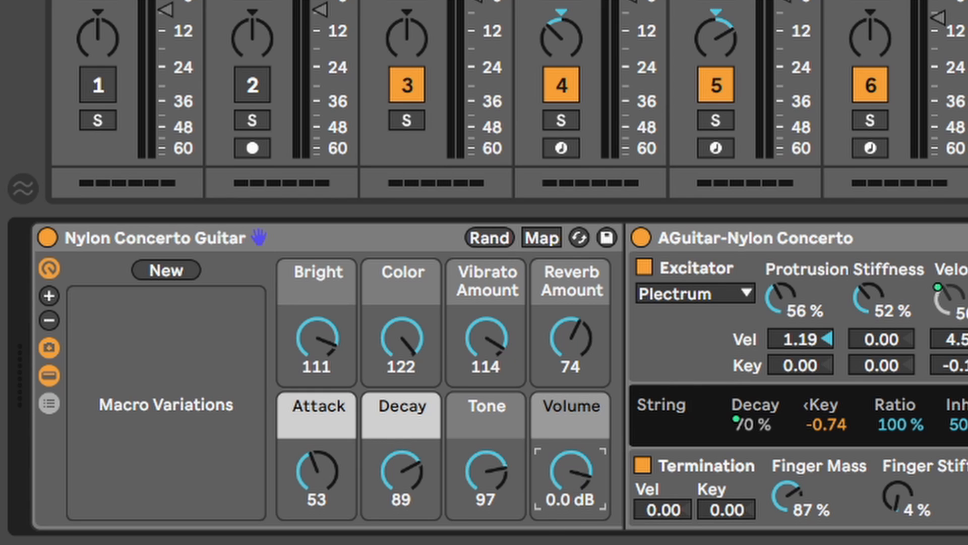
left_click_drag(568, 465, 568, 484)
right_click(567, 467)
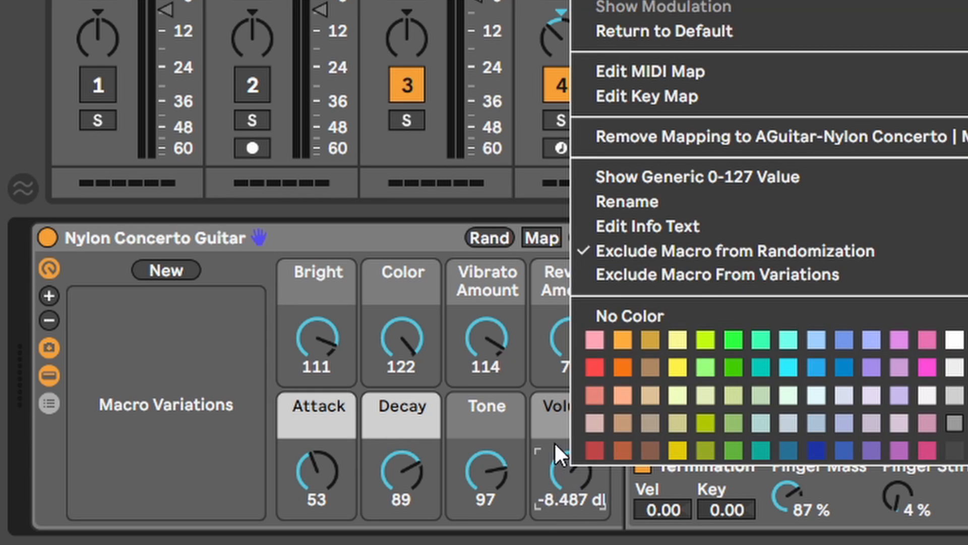
left_click(620, 277)
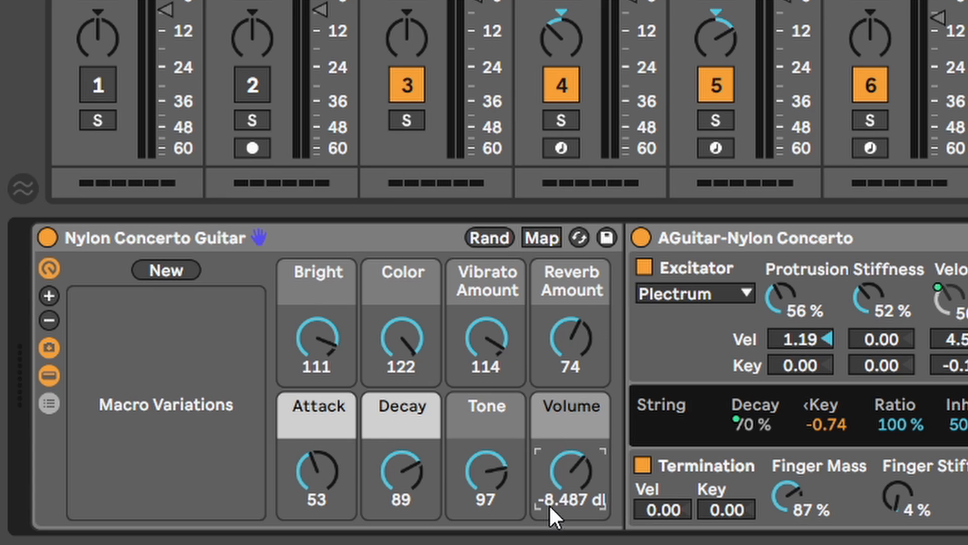
left_click(168, 271)
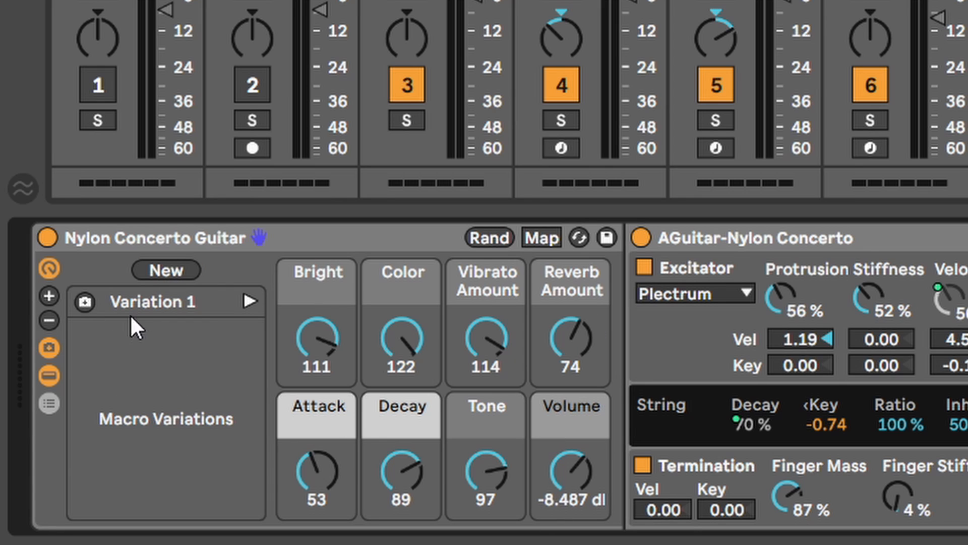
- Randomize, allow Volume in randomization again, randomize, and store the result as Variation 2
left_click(488, 237)
right_click(568, 474)
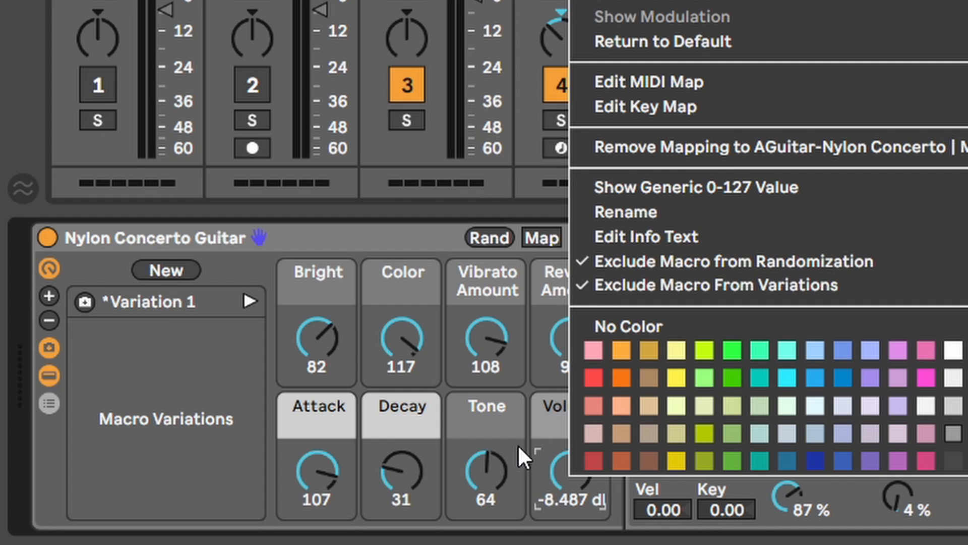
left_click(649, 263)
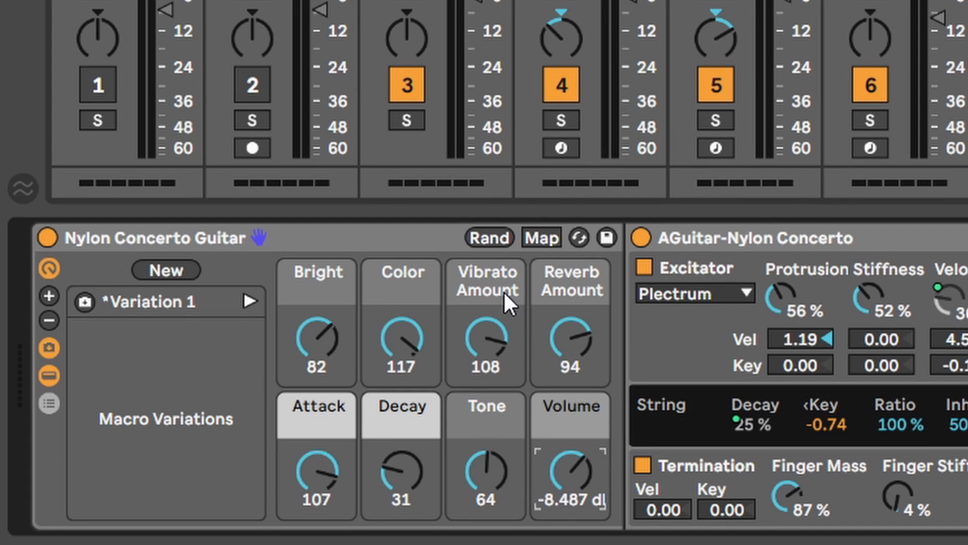
left_click(490, 237)
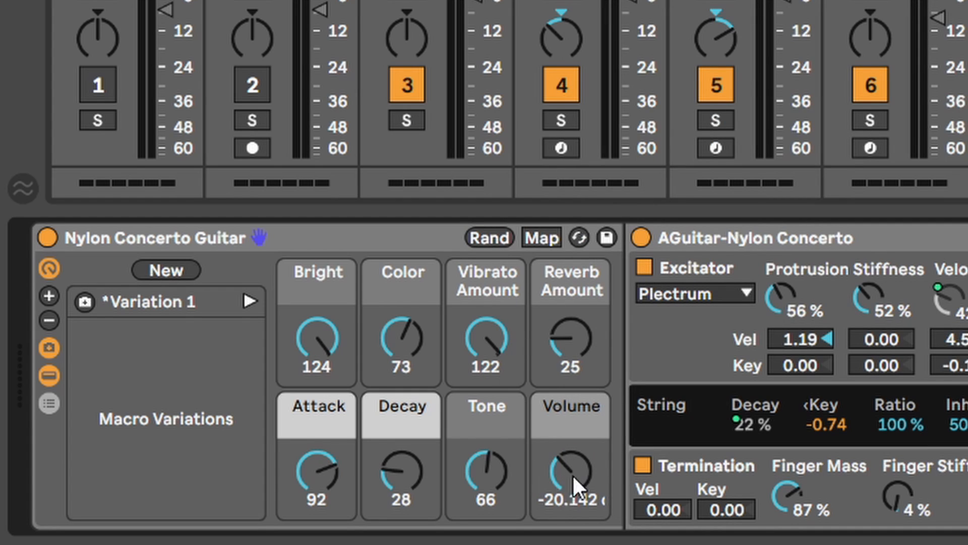
left_click(176, 271)
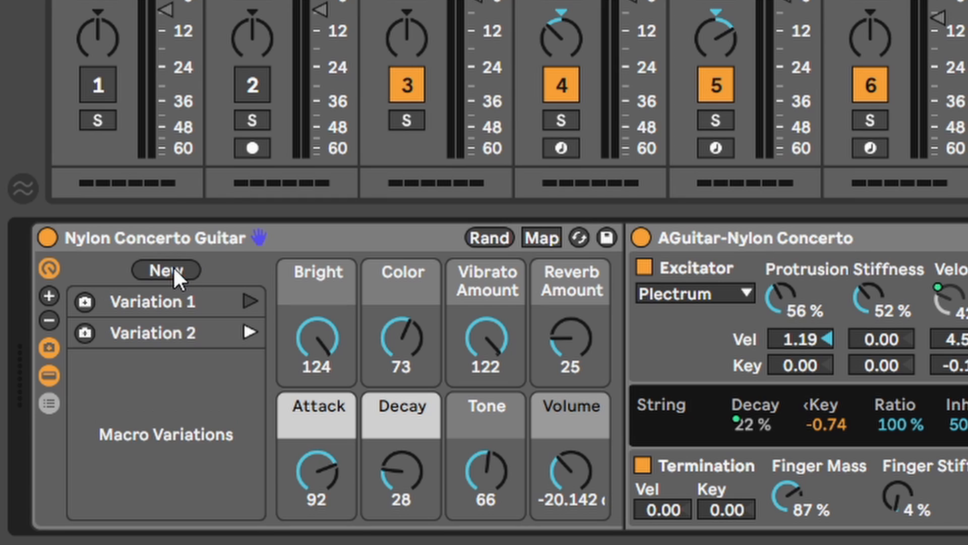
- Recall Variation 1's macro settings
left_click(171, 334)
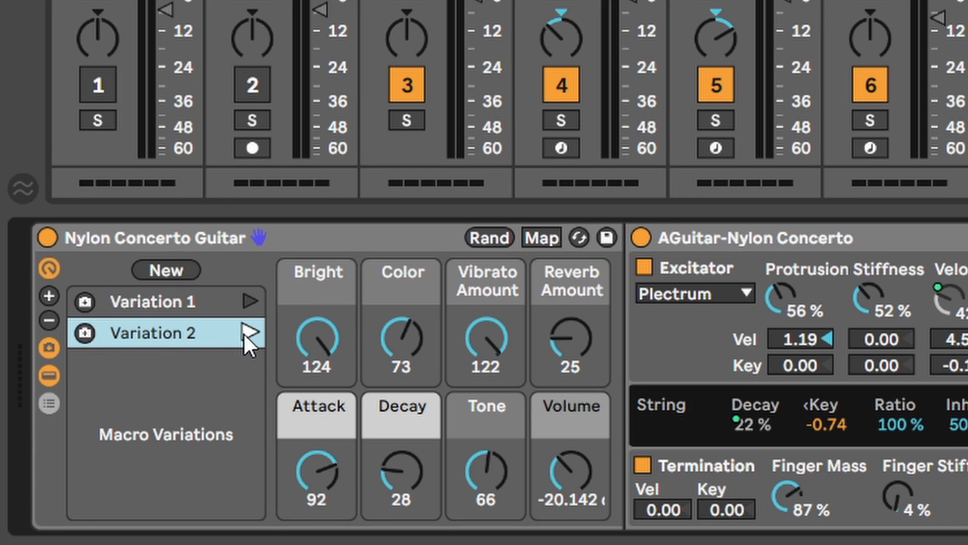
left_click(174, 302)
left_click(249, 301)
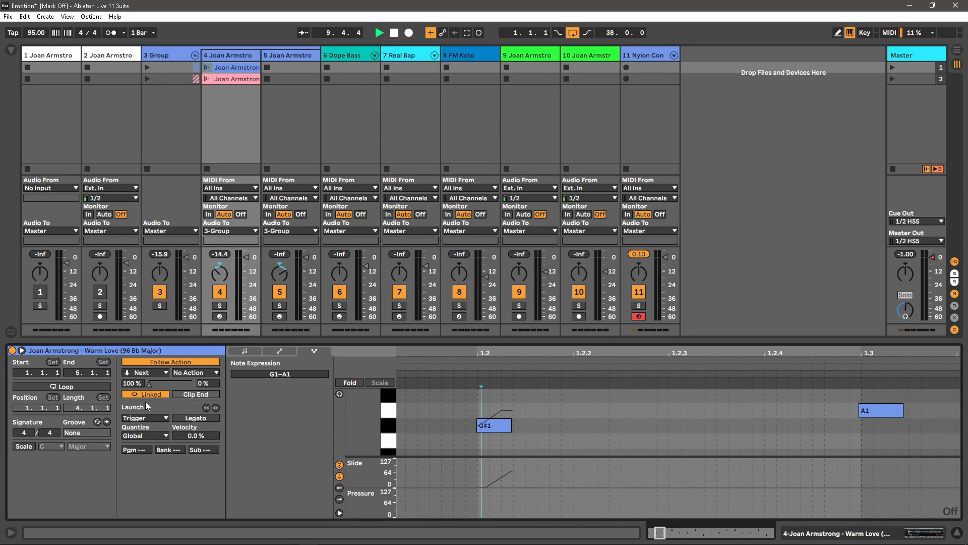
- Switch the Warm Love clip's follow action to Unlinked, back to Linked, then Unlinked at 1.0.0
left_click(148, 394)
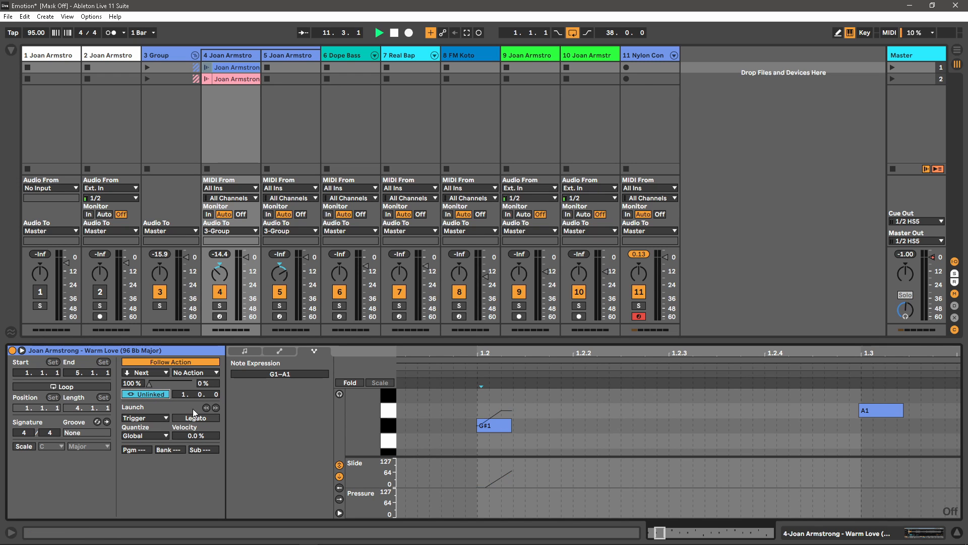
left_click(152, 393)
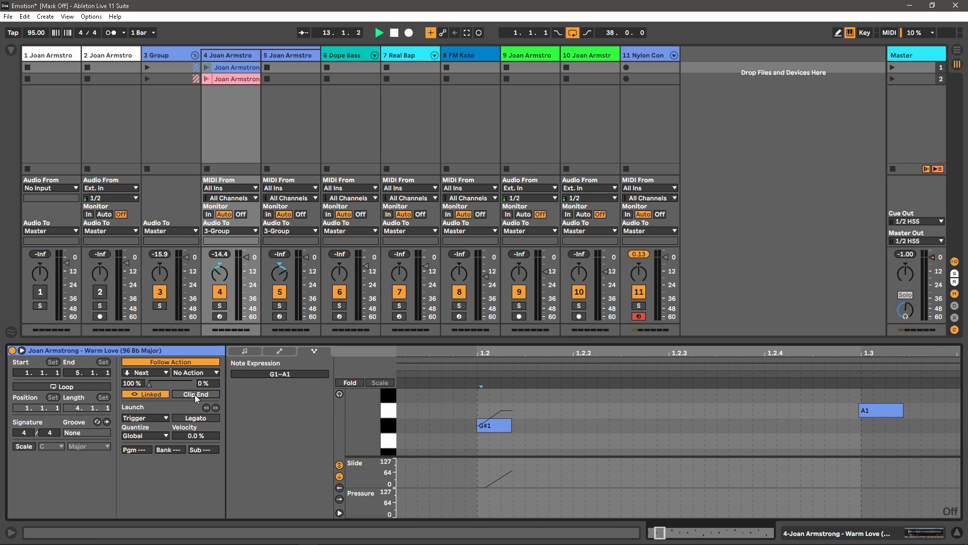
left_click(144, 395)
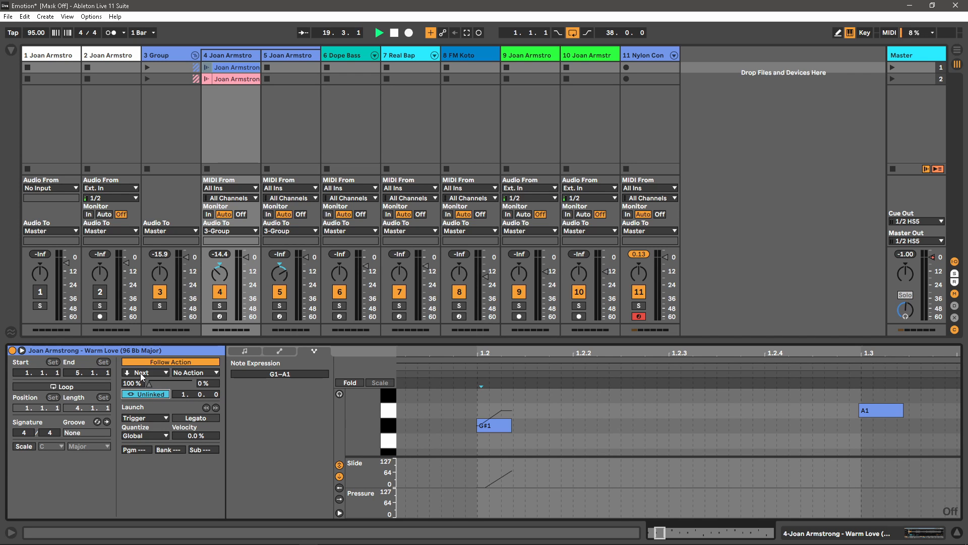
left_click(225, 79)
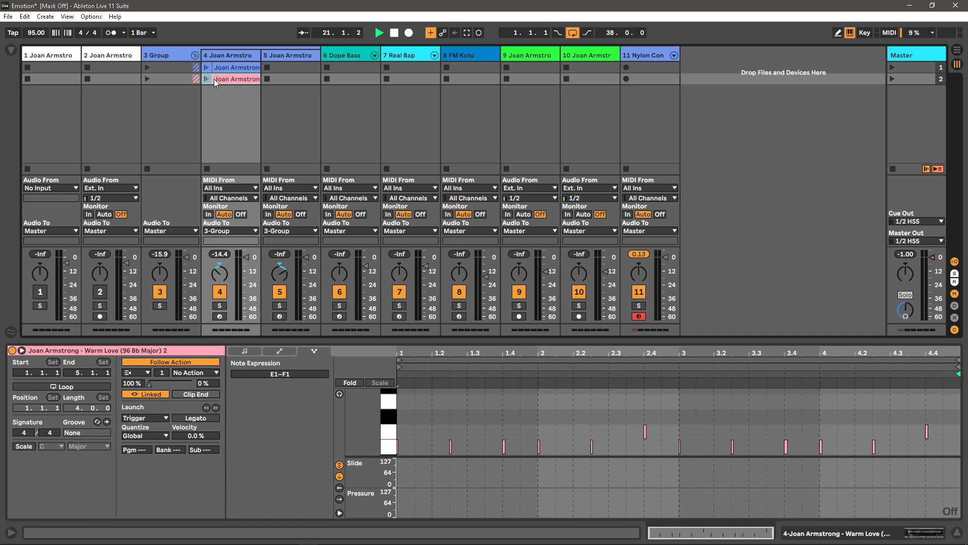
left_click(140, 374)
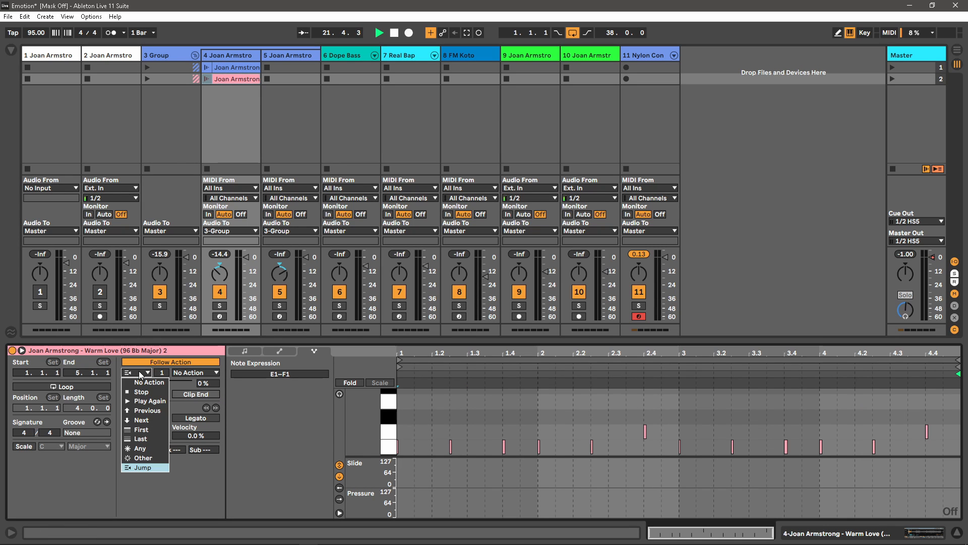
left_click(141, 374)
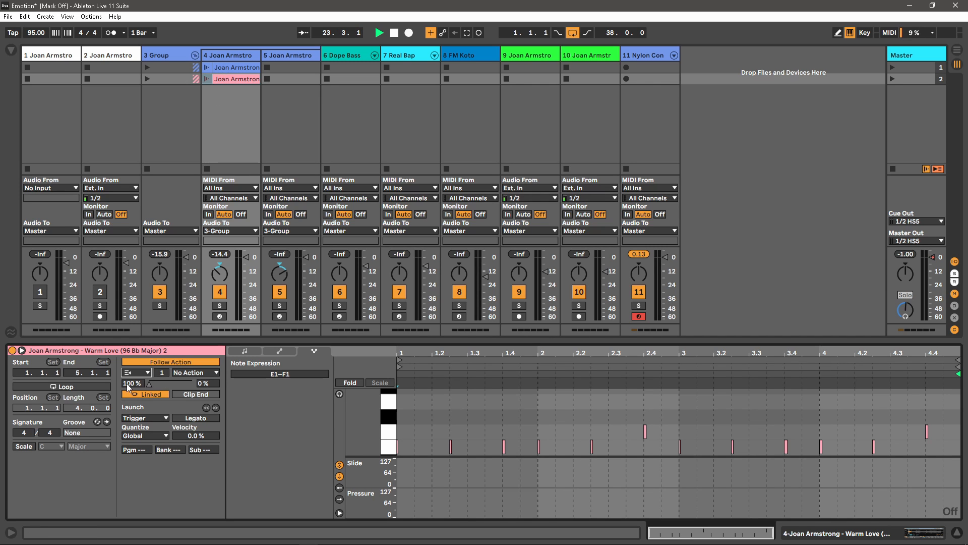
left_click(225, 69, "shift")
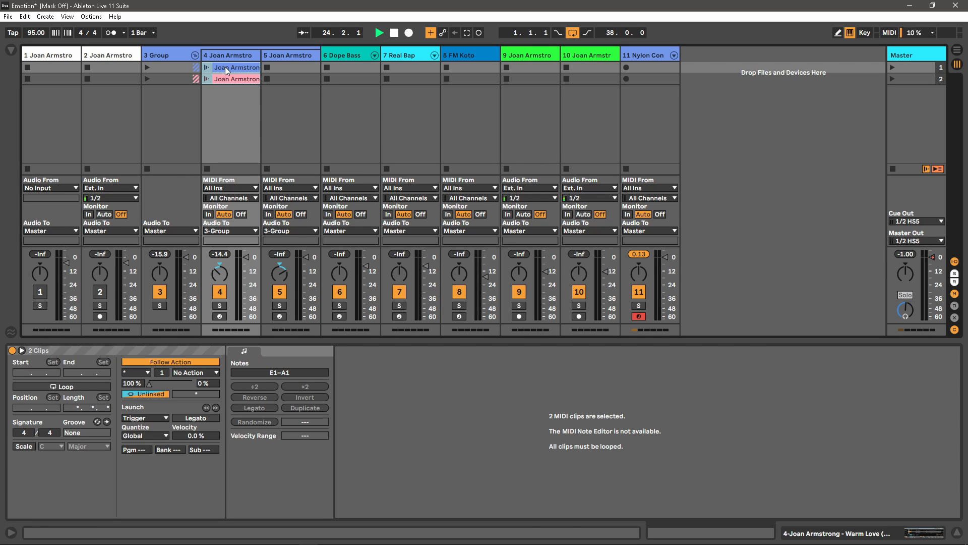
right_click(225, 66)
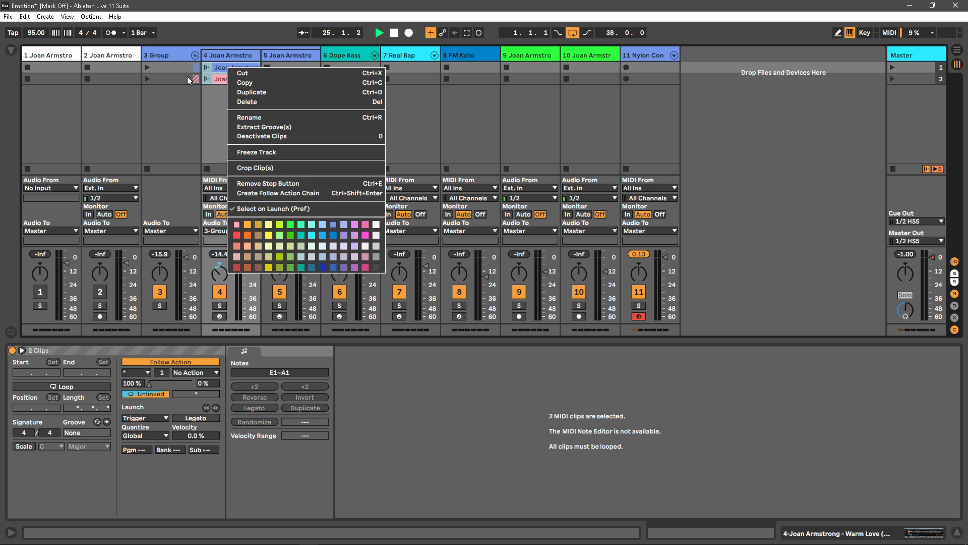
left_click(217, 69)
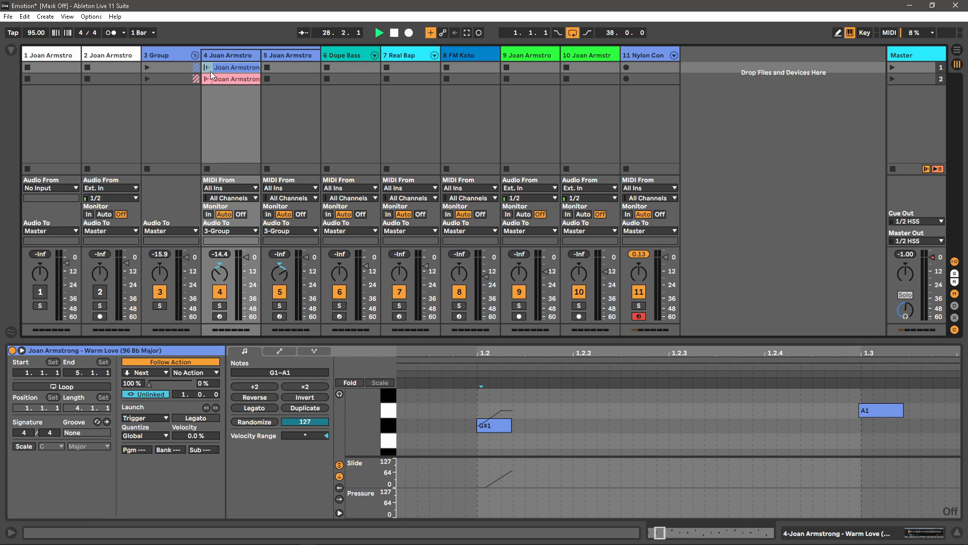
- Stop playback and launch the first Warm Love clip in track 4
left_click(395, 32)
left_click(230, 79)
left_click(227, 67)
left_click(207, 67)
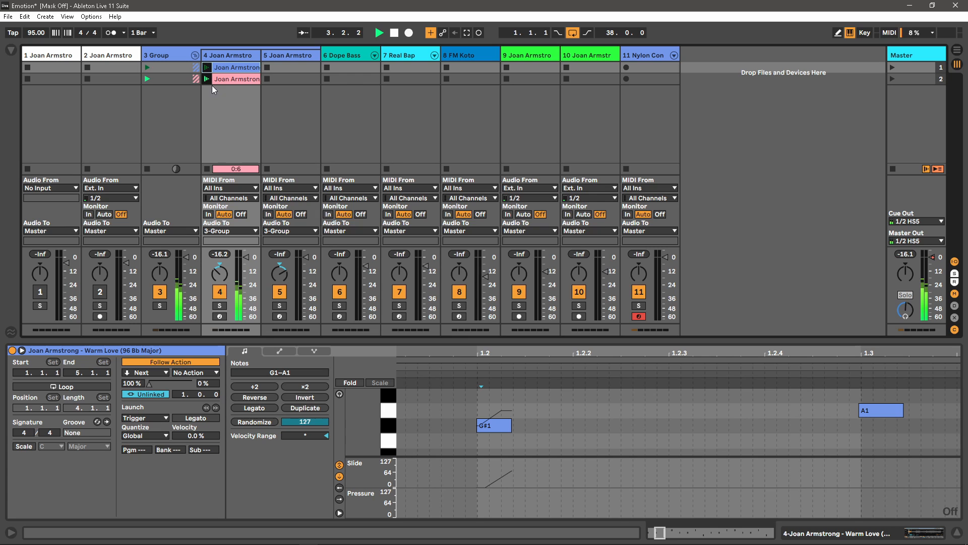
- Stop all playing clips and set the Warm Love follow action back to Linked
left_click(893, 169)
left_click(893, 171)
left_click(150, 395)
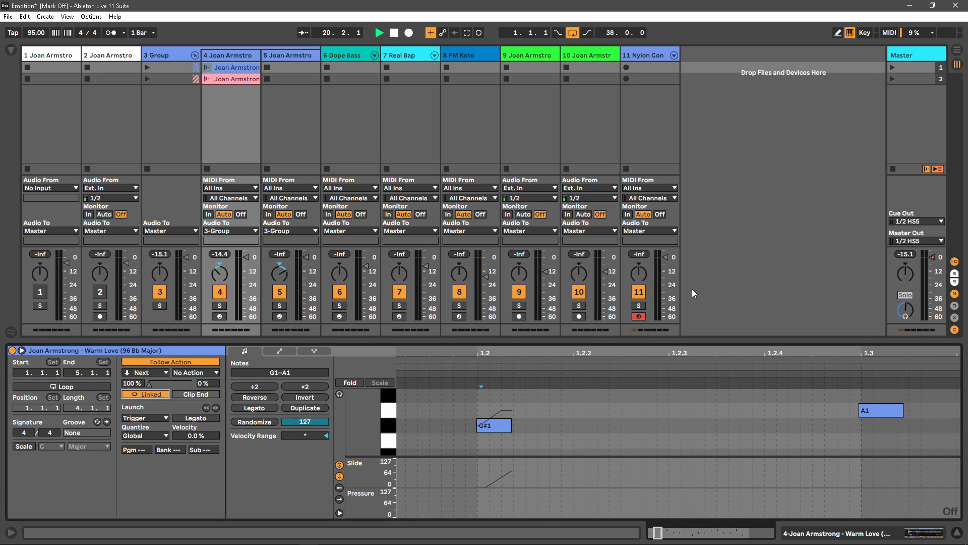
- Stop all clips, then start arrangement playback from bar 2 with Space
left_click(893, 168)
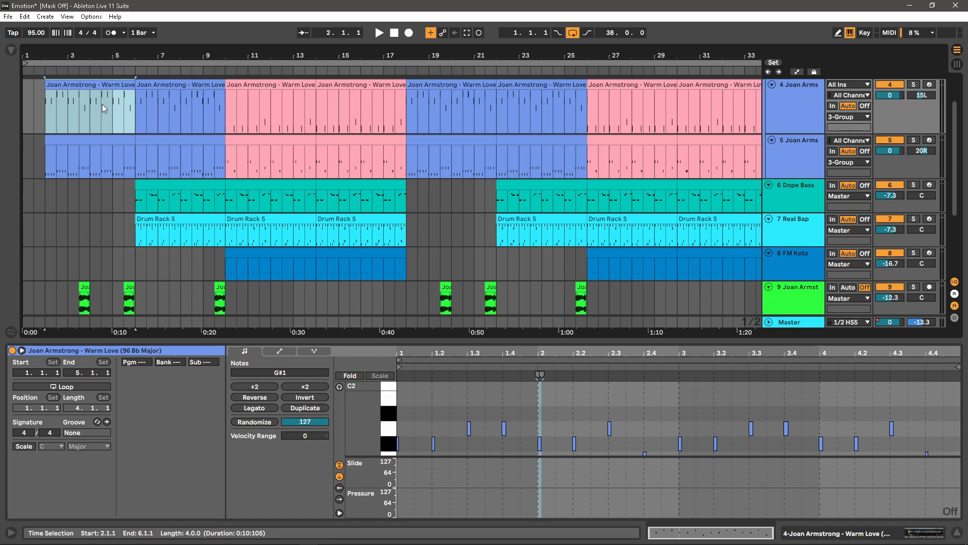
key("space")
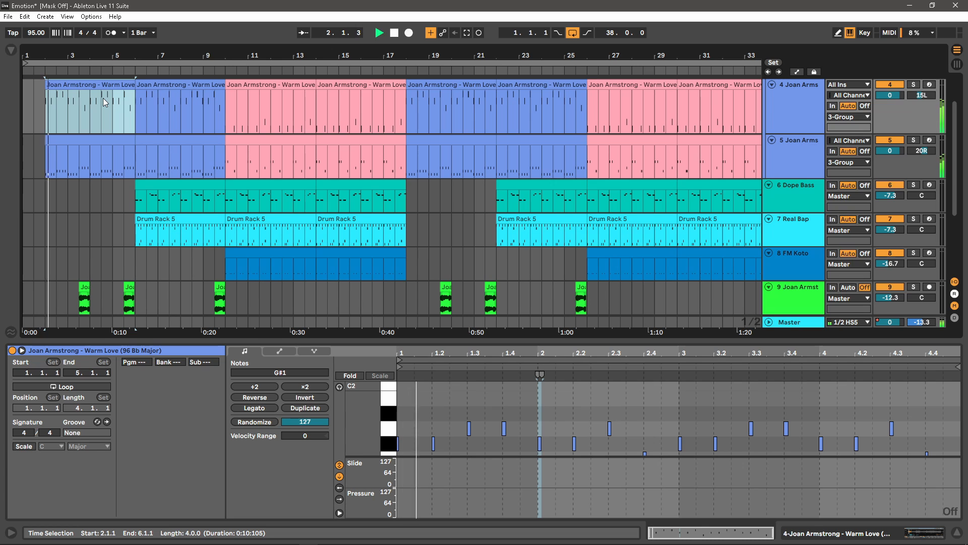